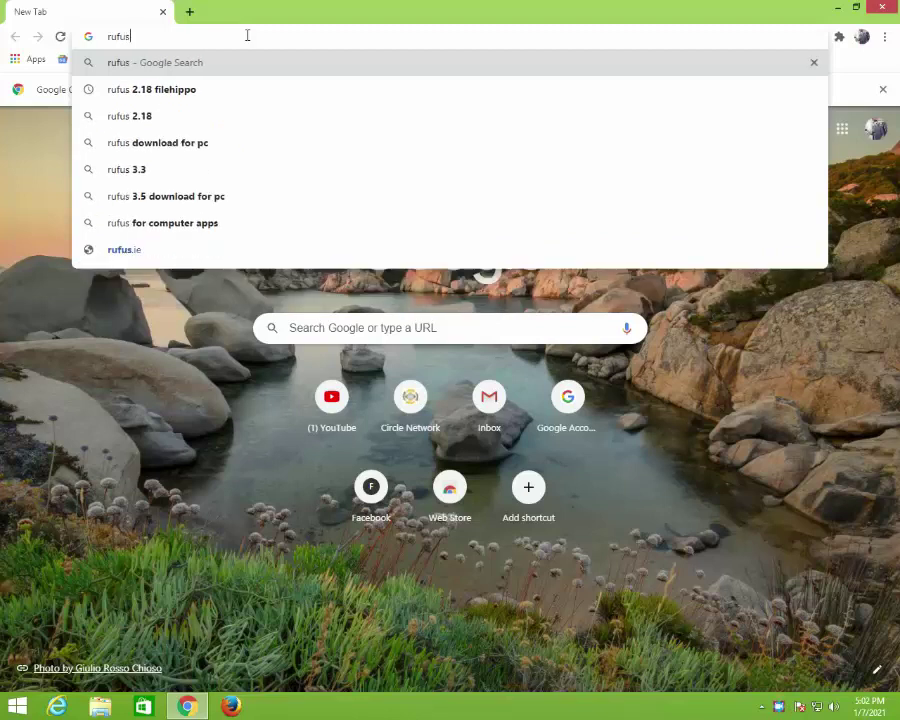
Search the web for "rufus 2.18 filehippo" and download rufus-2.18.exe from the FileHorse result, closing the browser once it is saved
click(168, 91)
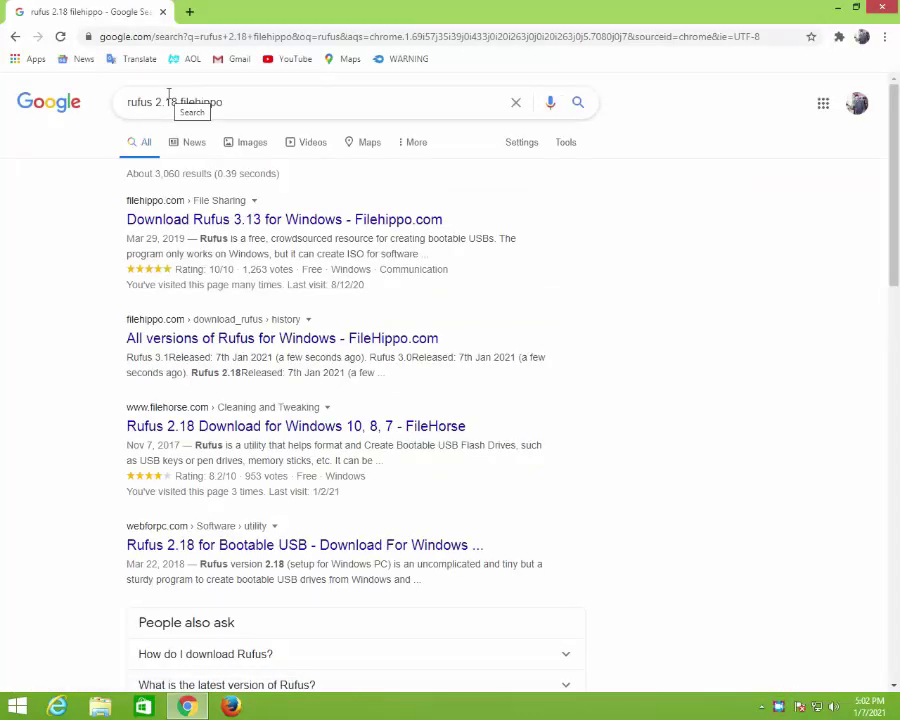
click(351, 428)
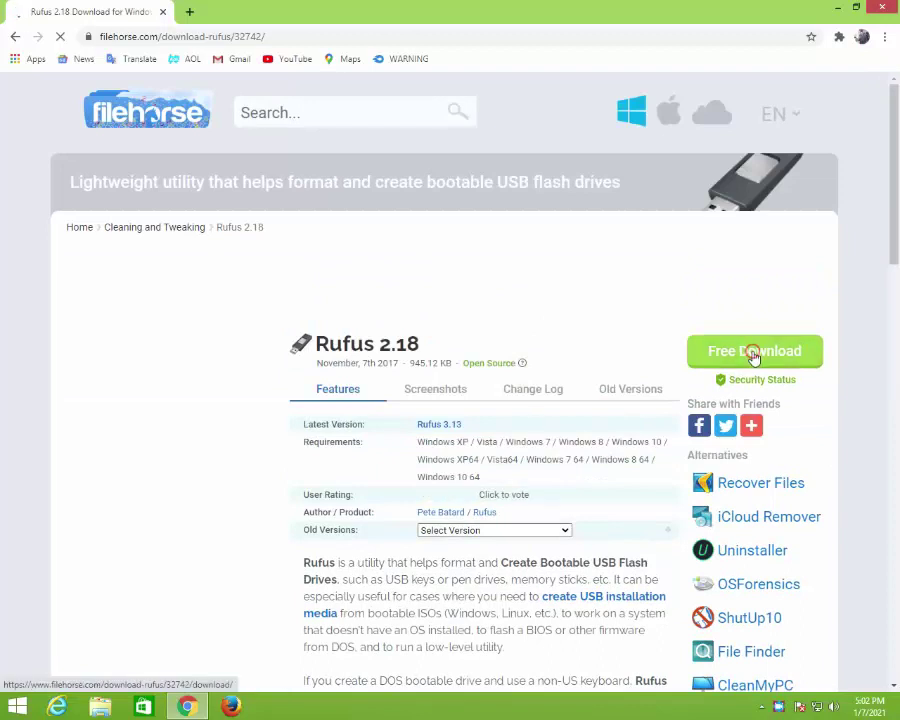
click(754, 352)
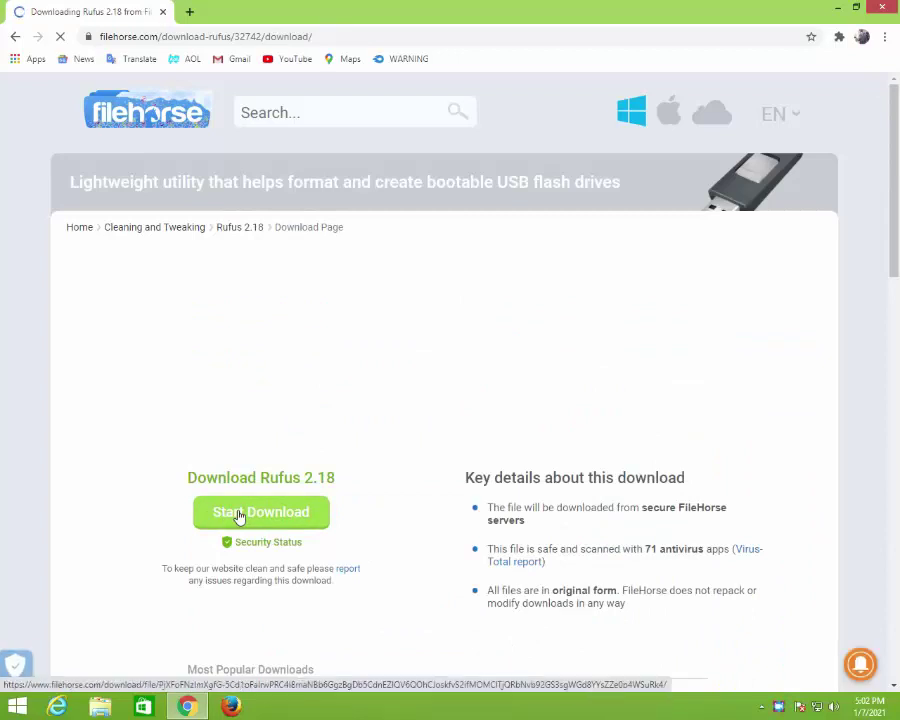
click(240, 515)
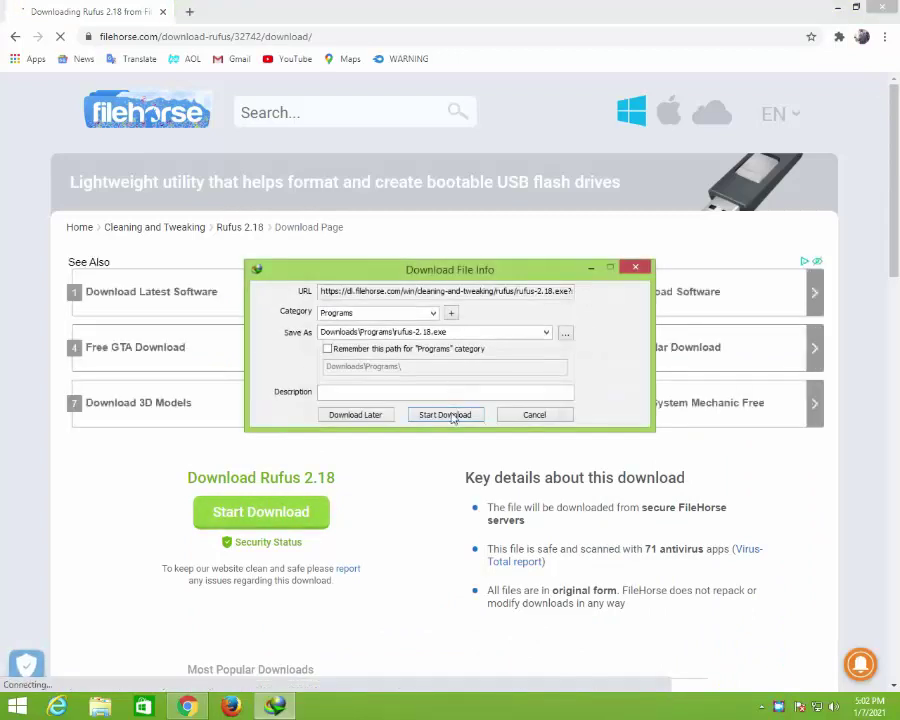
click(446, 415)
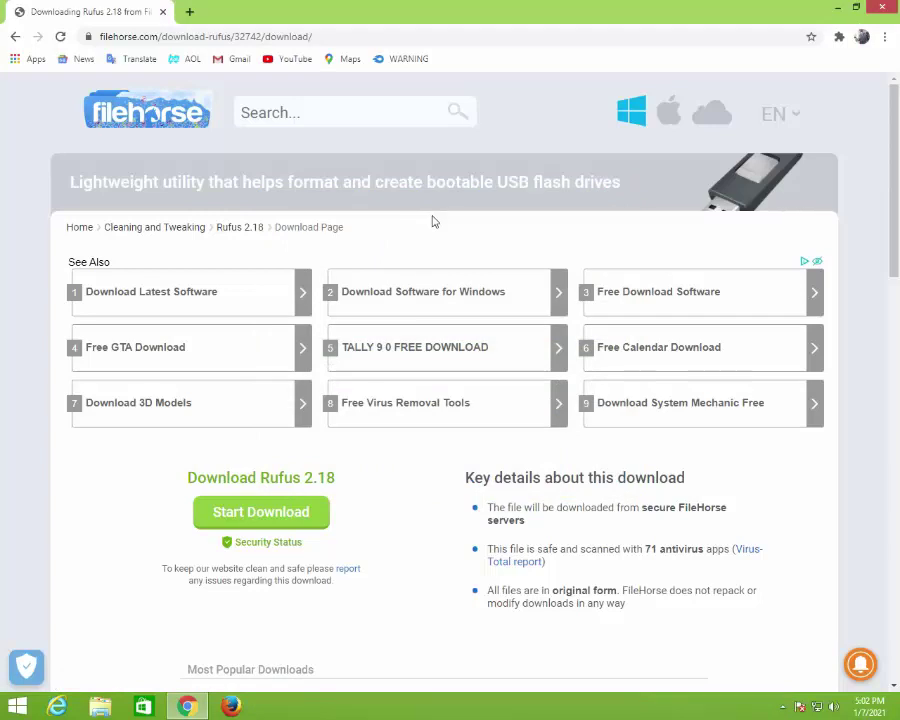
click(882, 7)
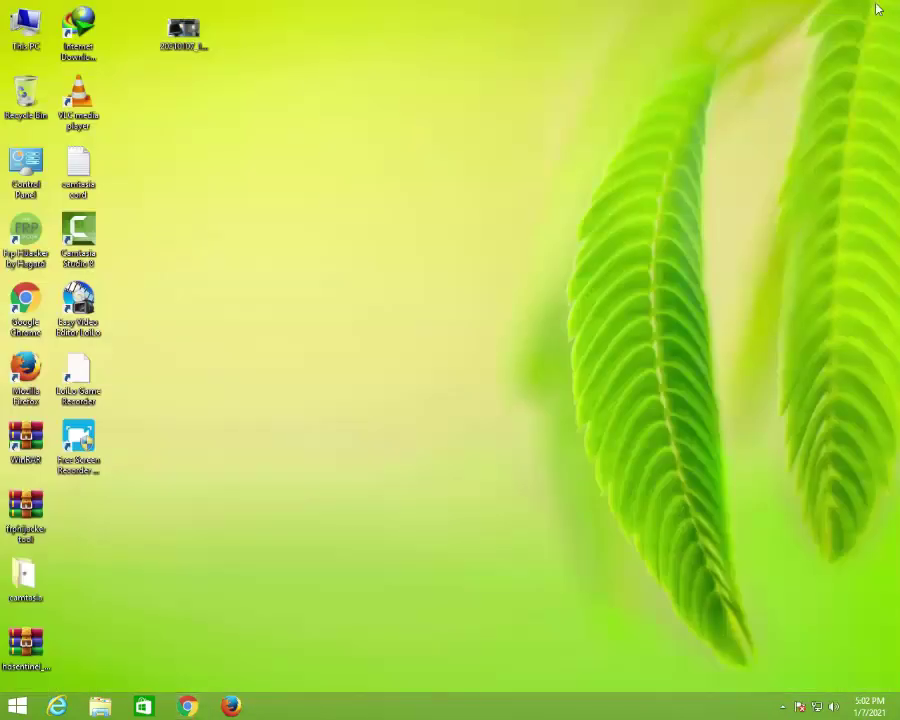
Launch rufus-2.18 from the Programs folder in Downloads, allow online update checks and clear the folder window out of the way
double_click(22, 27)
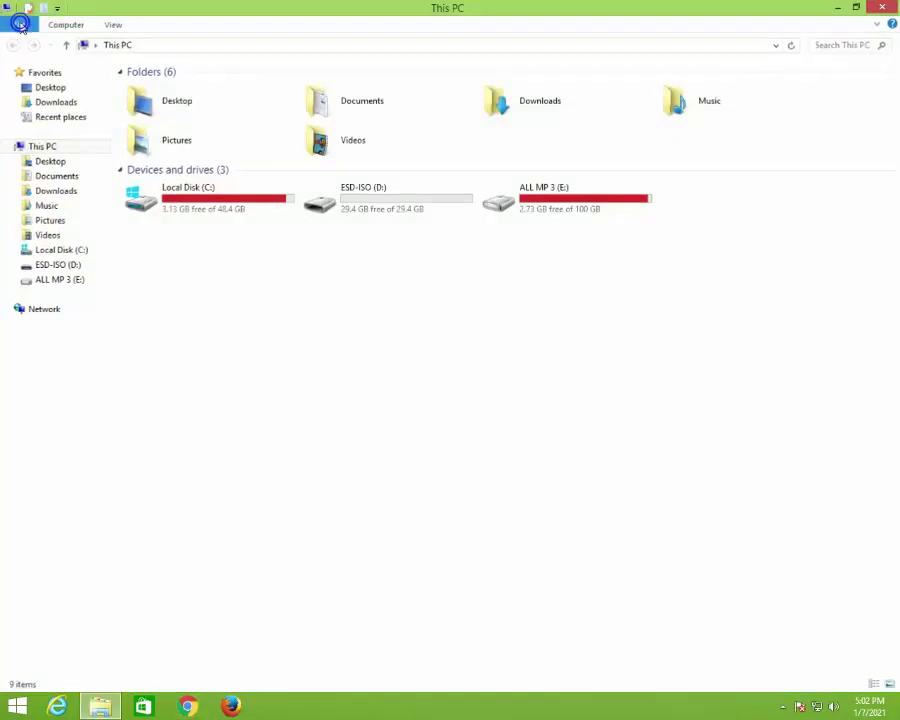
click(50, 103)
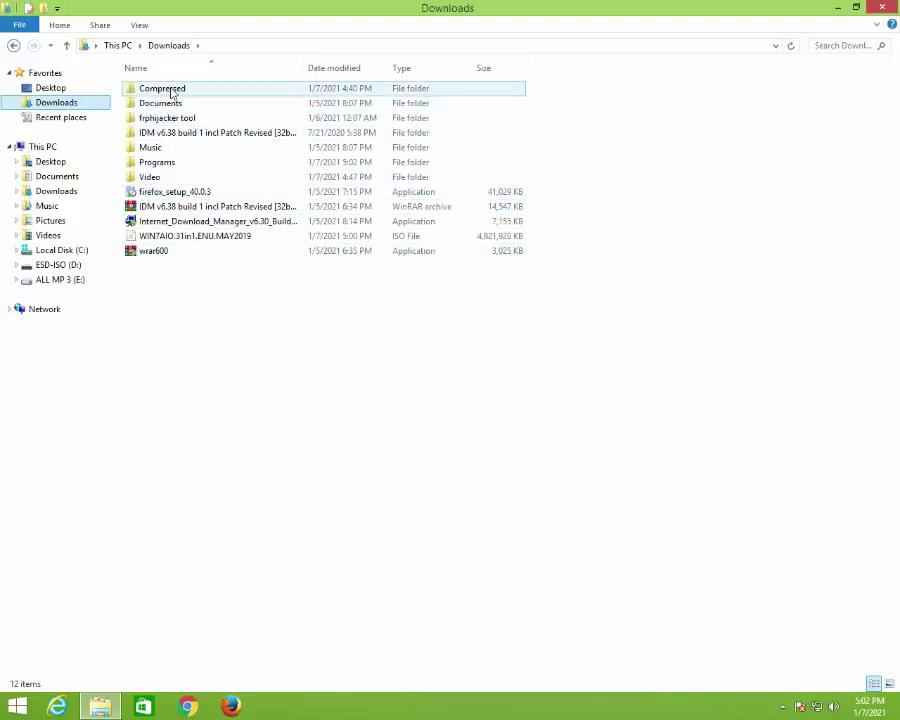
double_click(168, 162)
click(150, 118)
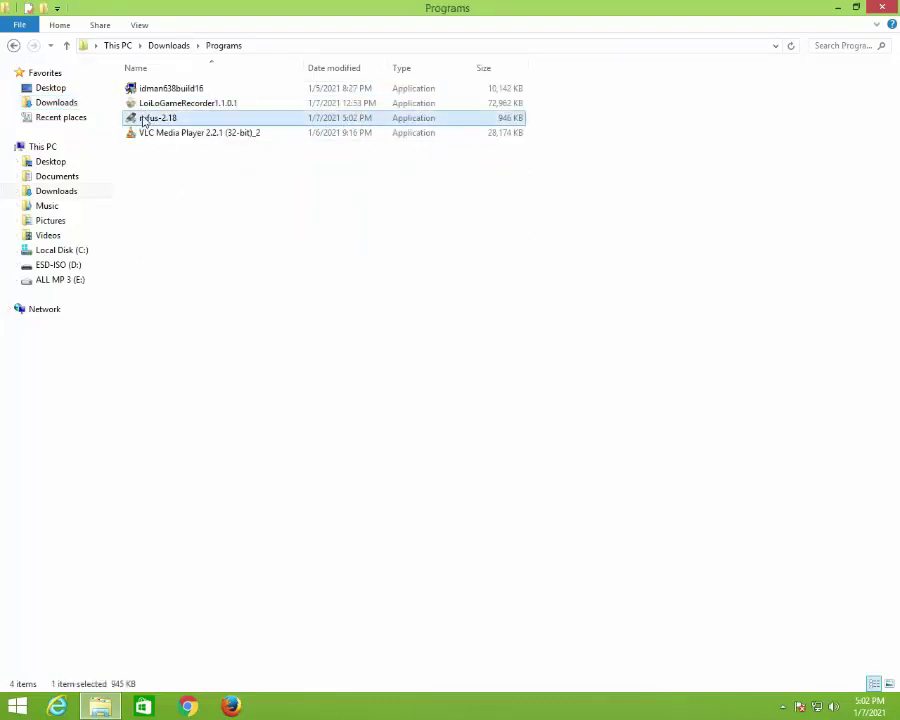
right_click(146, 119)
click(175, 141)
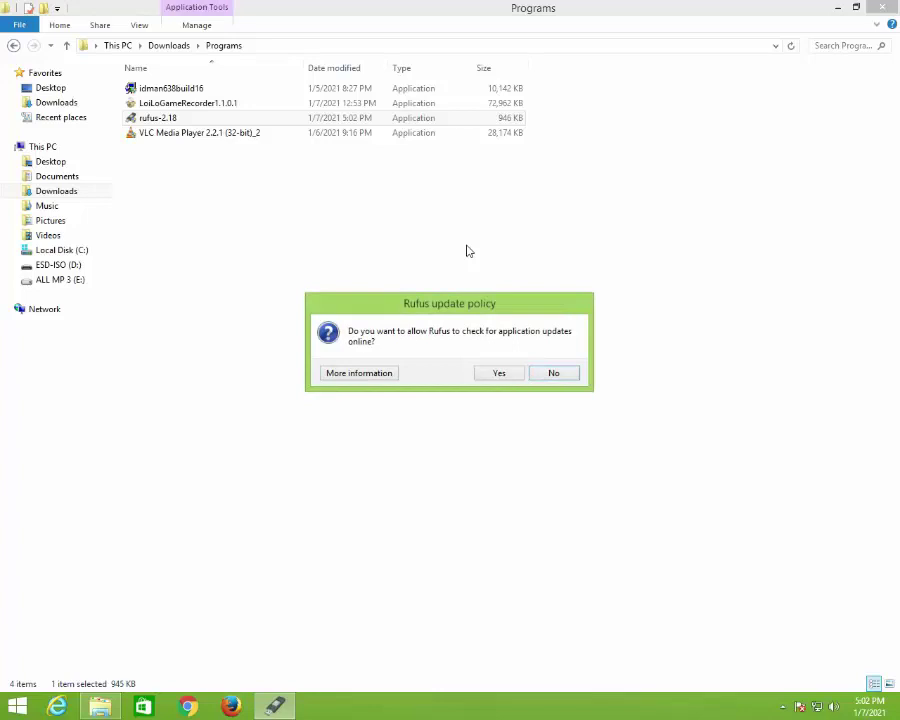
click(509, 377)
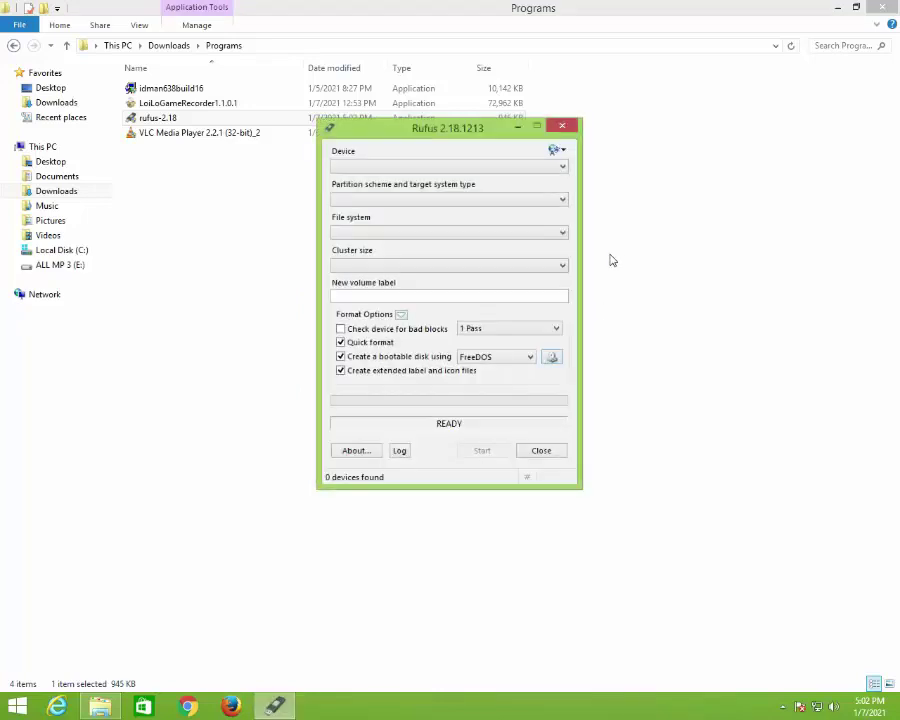
click(837, 7)
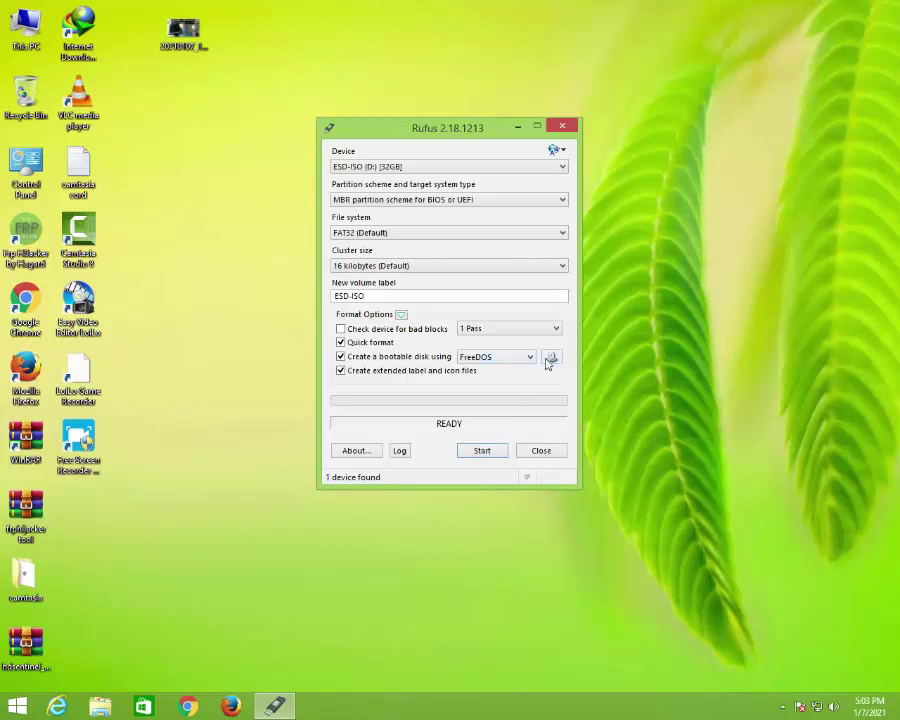
Check the Downloads folder for the Windows 7 ISO file and close the folder
double_click(25, 30)
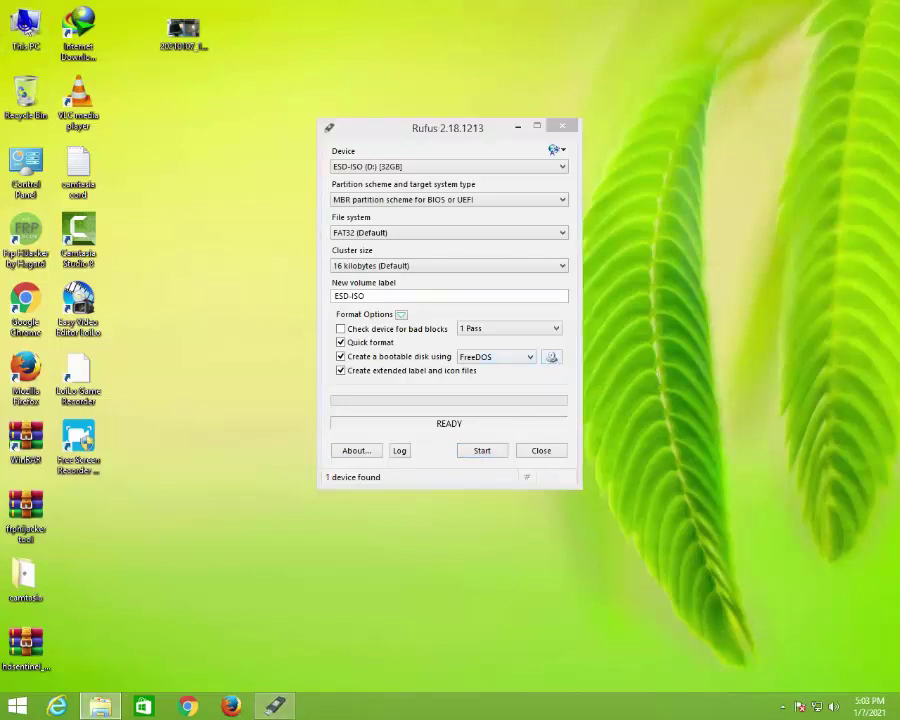
click(54, 103)
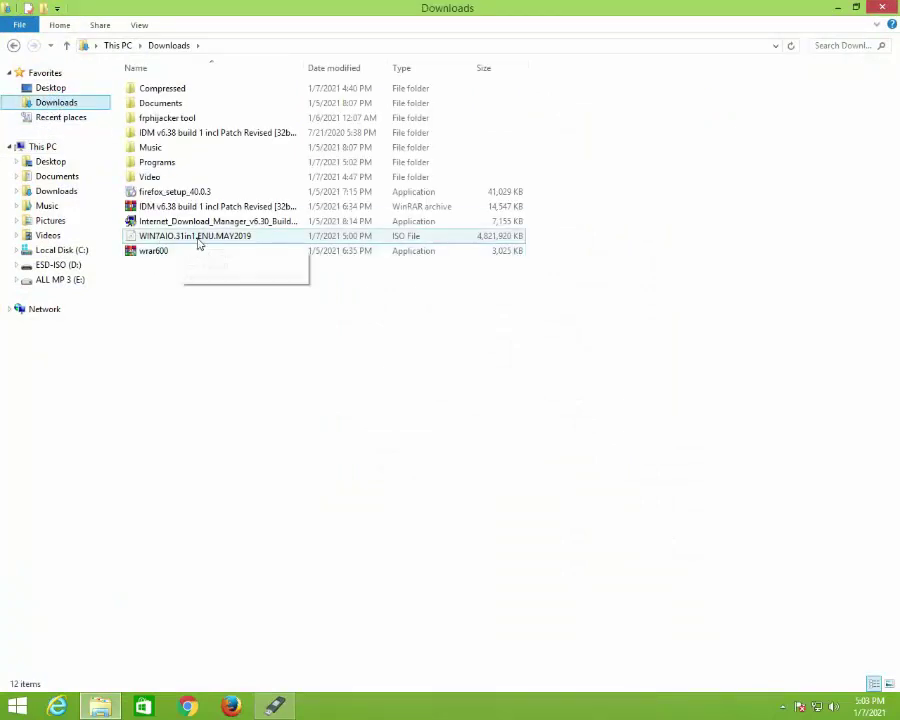
click(881, 8)
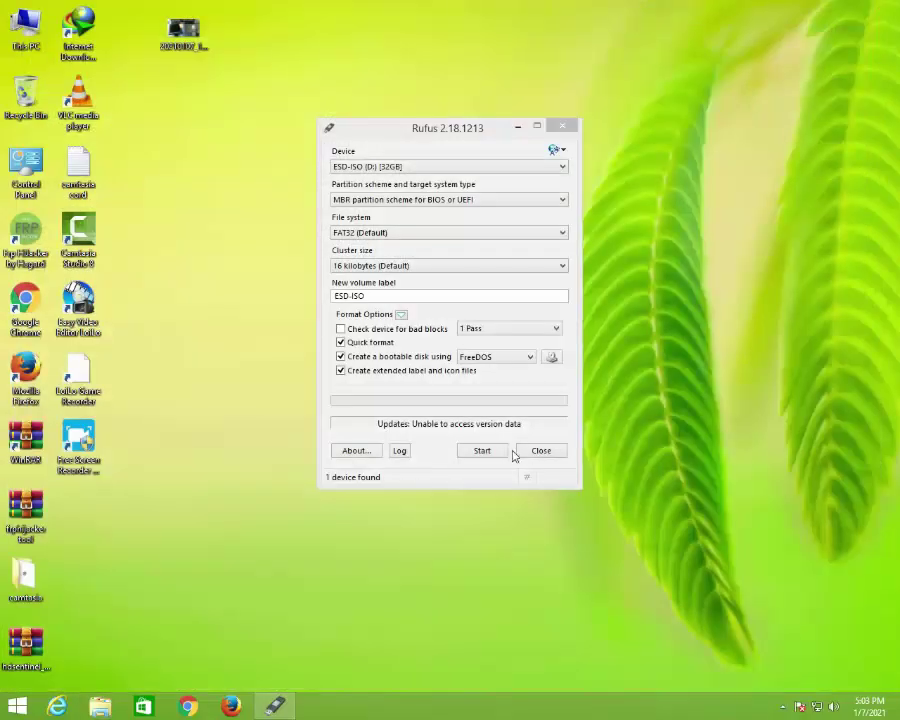
Load the WIN7AIO.31in1.ENU.MAY2019 ISO from Downloads as the boot image and start writing it to the ESD-ISO (D:) USB drive
click(552, 357)
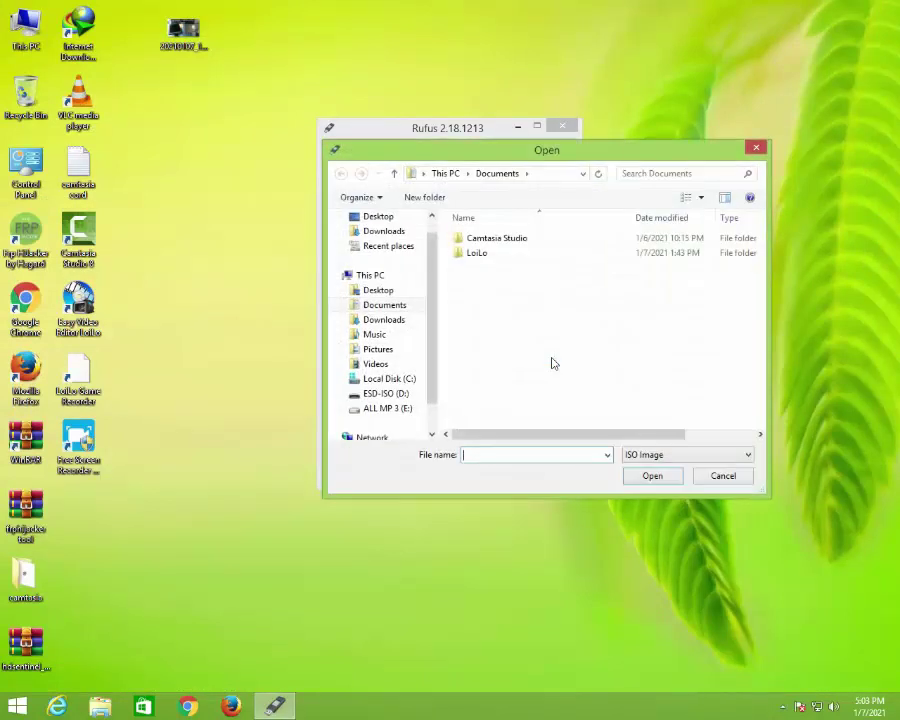
click(383, 231)
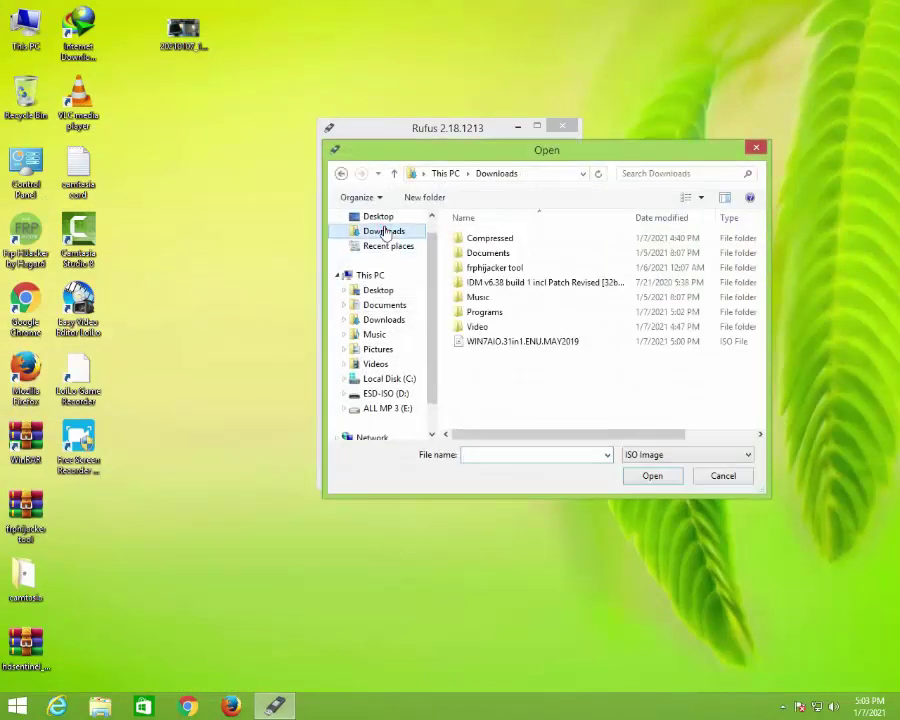
click(490, 342)
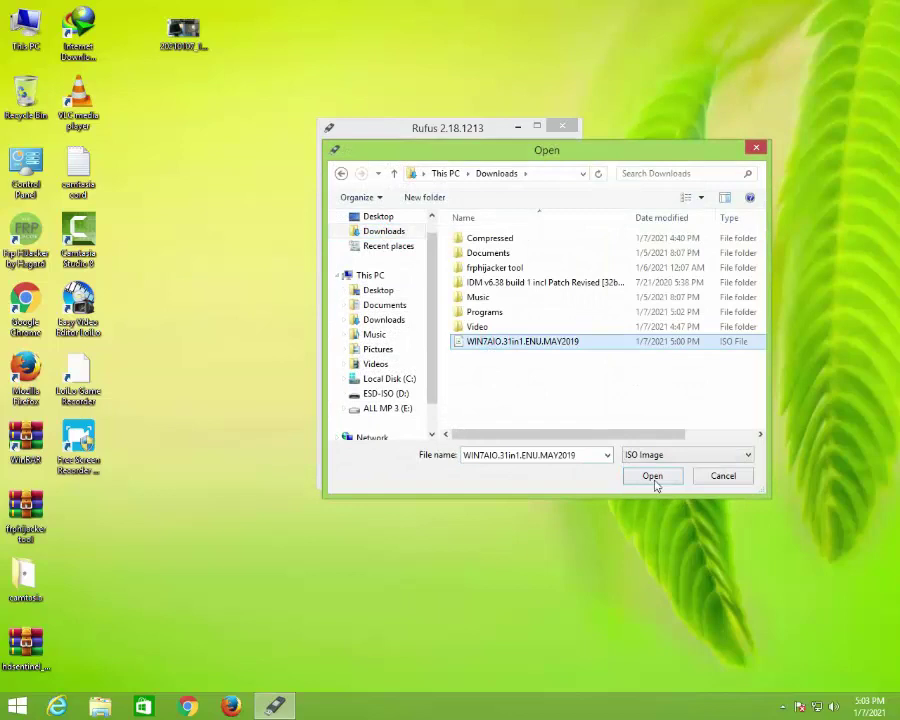
click(652, 477)
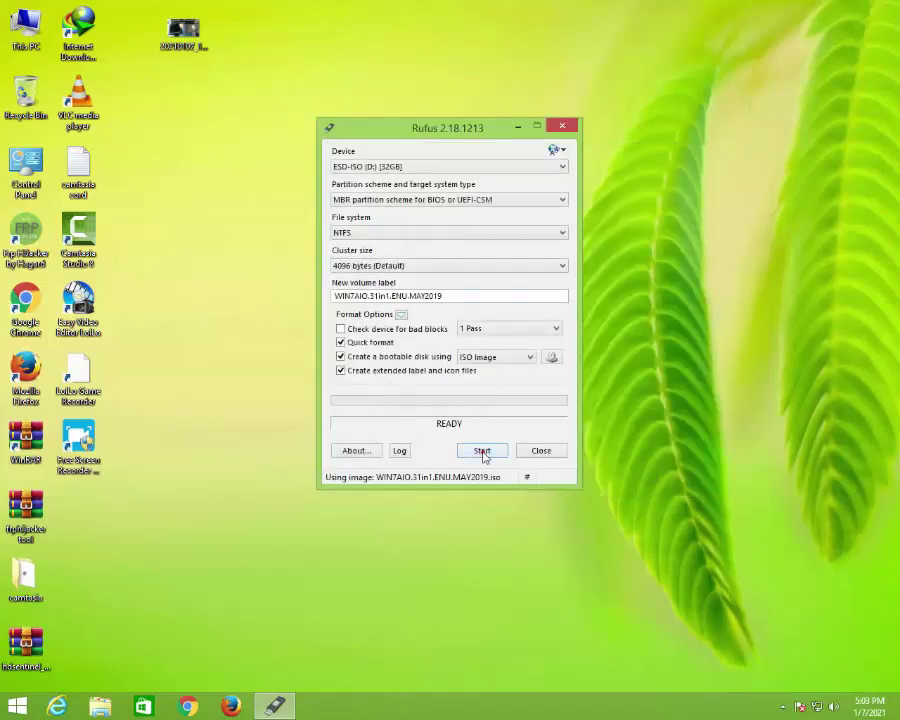
click(482, 451)
click(497, 405)
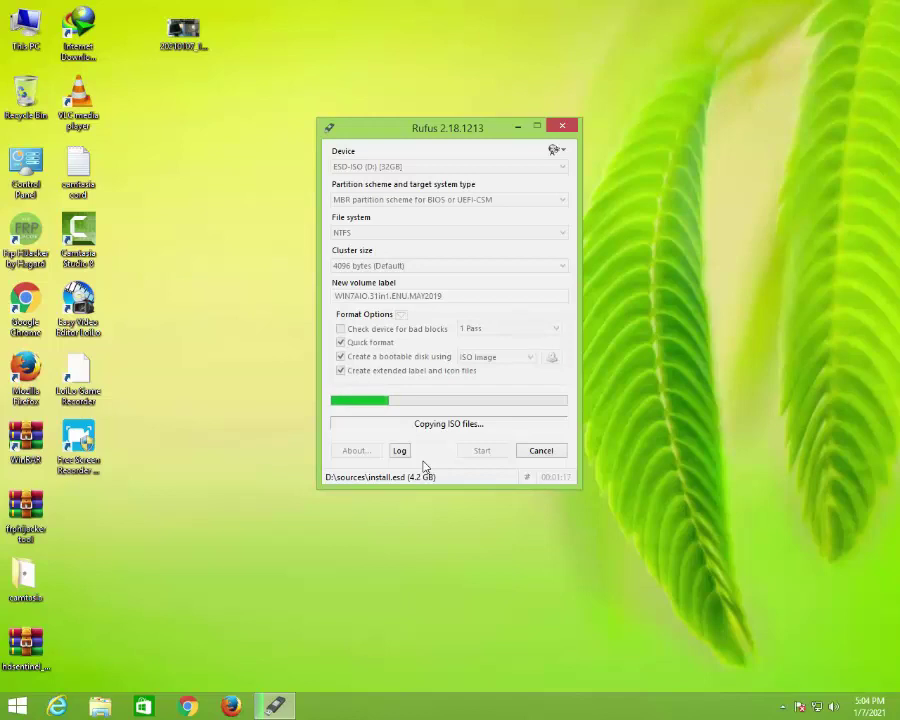
click(784, 707)
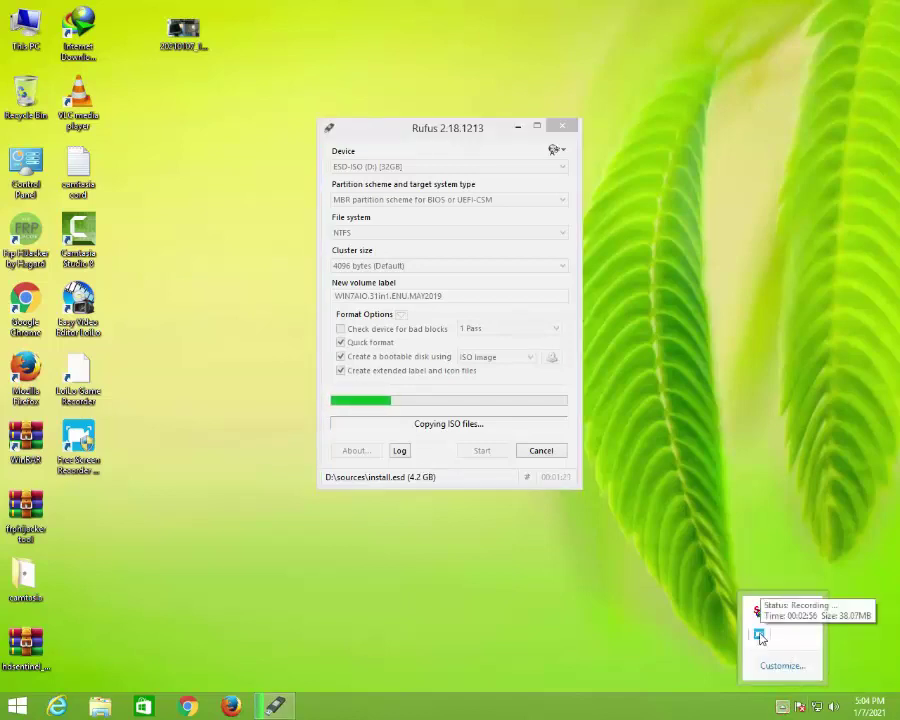
right_click(760, 636)
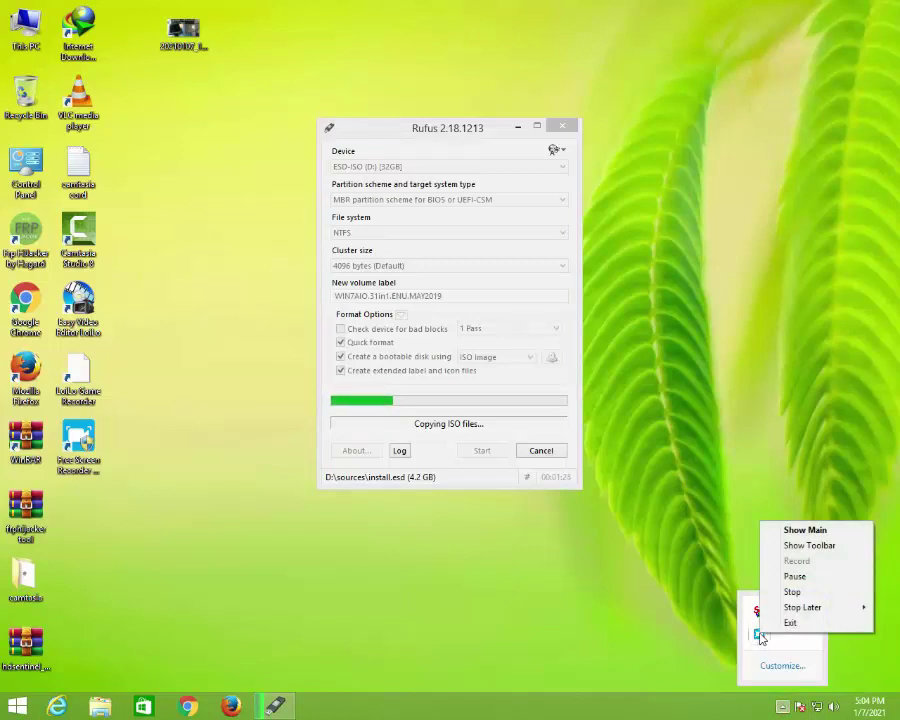
click(810, 578)
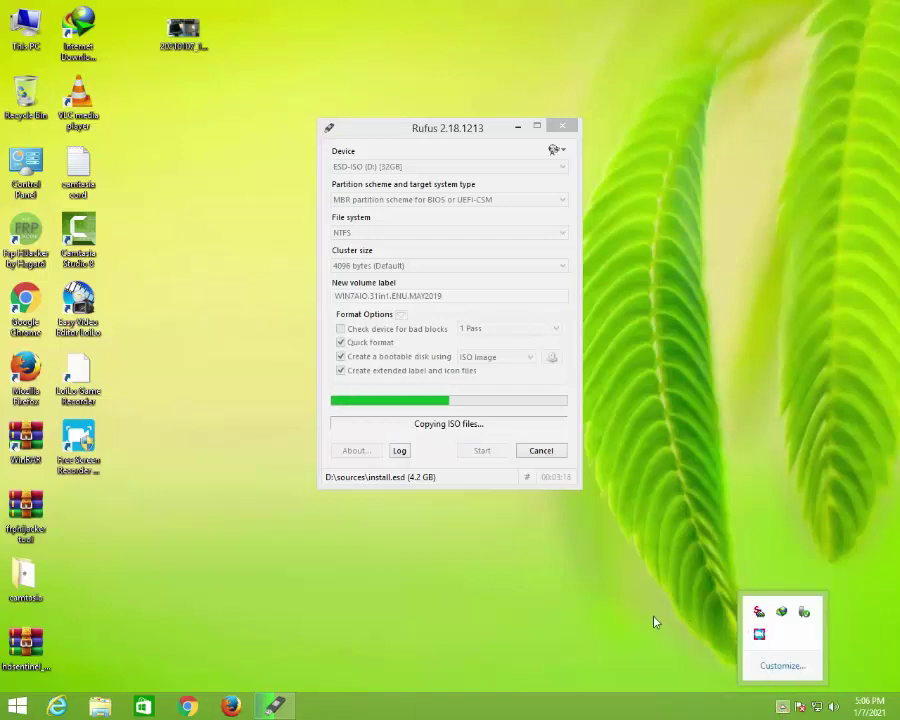
click(655, 622)
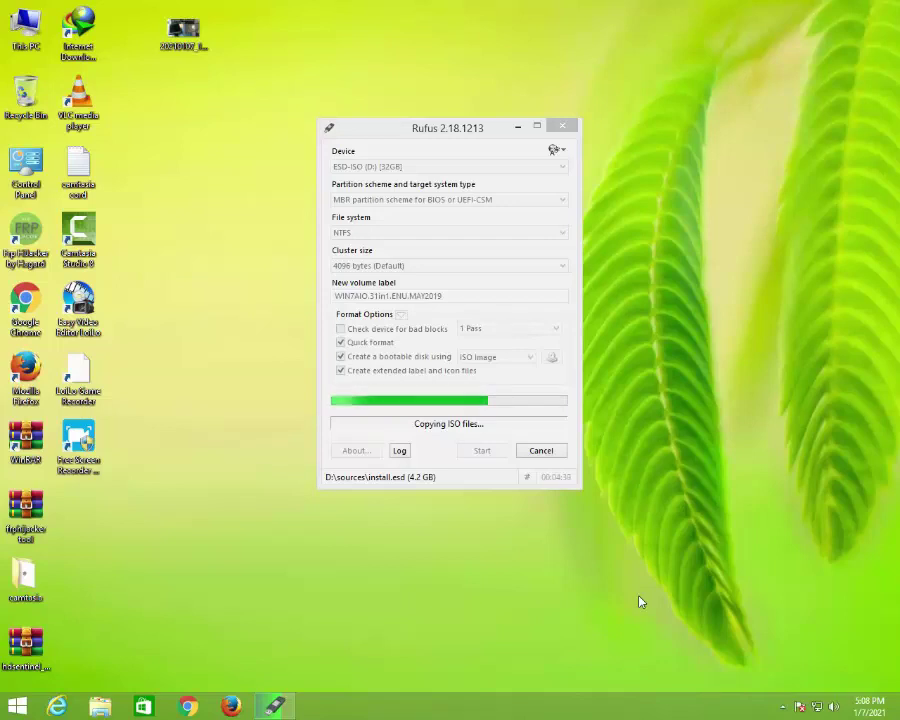
click(785, 707)
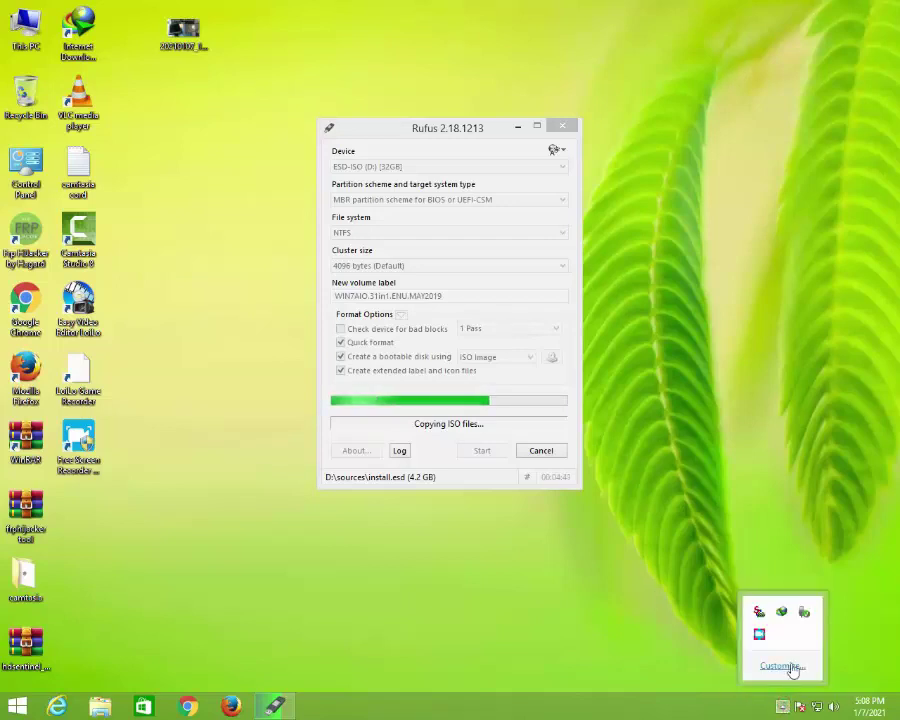
right_click(755, 636)
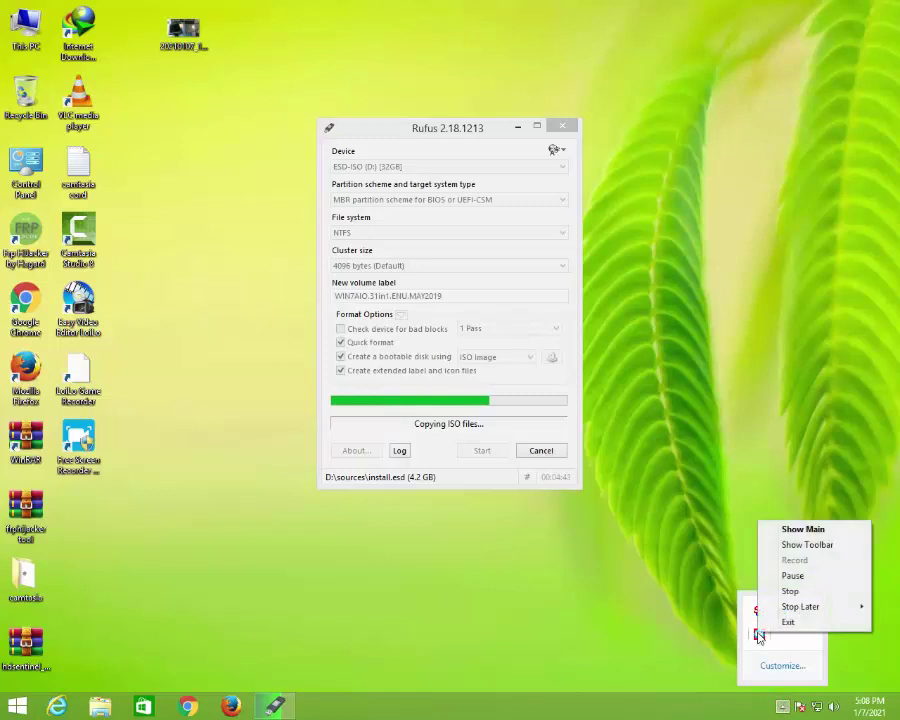
click(795, 577)
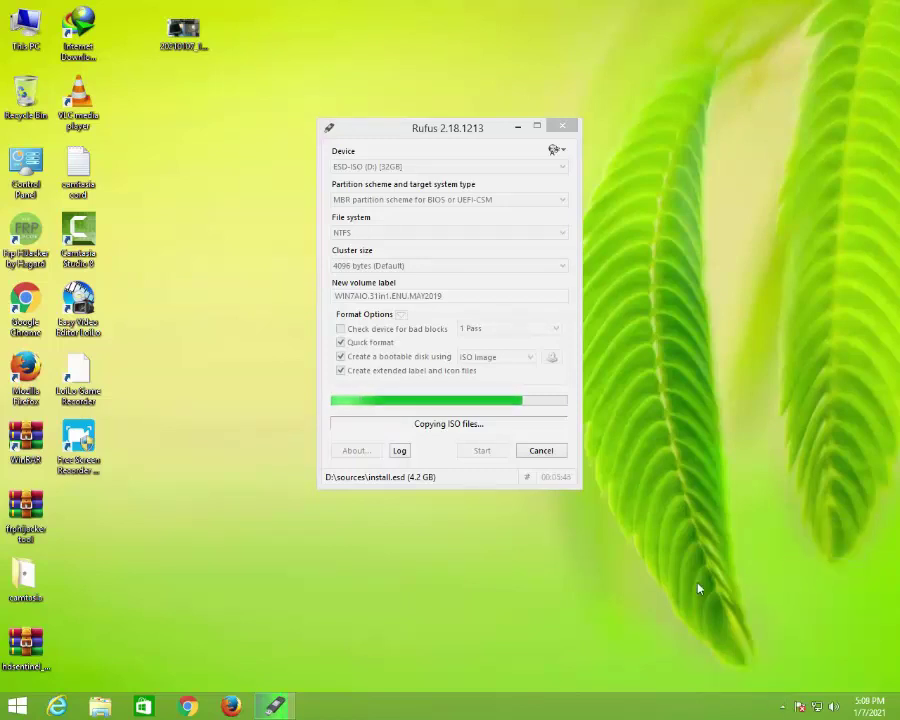